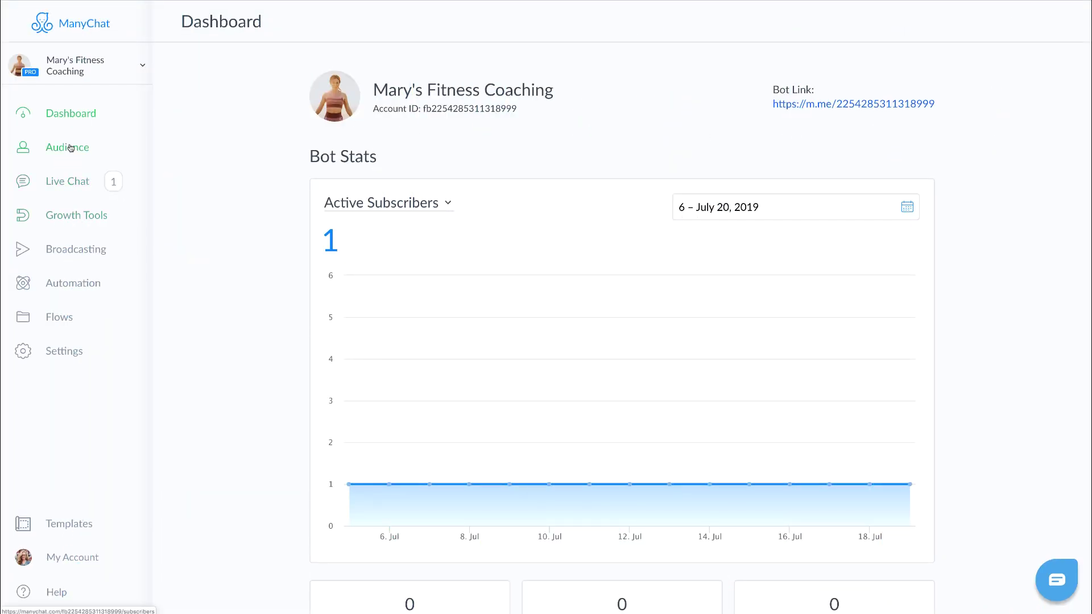
Go to Automation > Keywords to see the seven existing keyword rules
{"action": "left_click", "coordinate": [78, 287]}
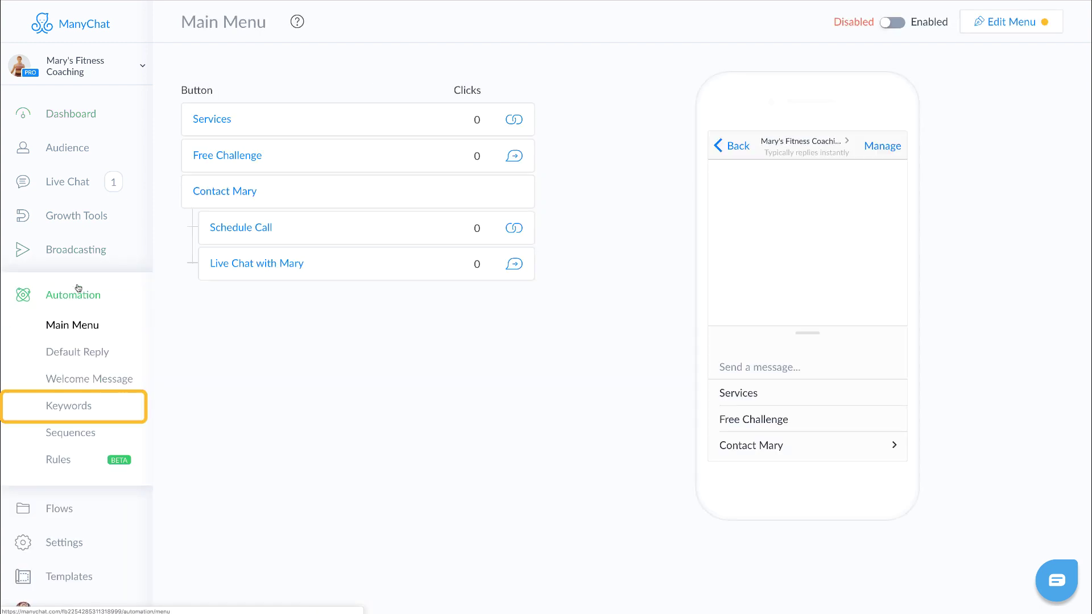
{"action": "left_click", "coordinate": [73, 410]}
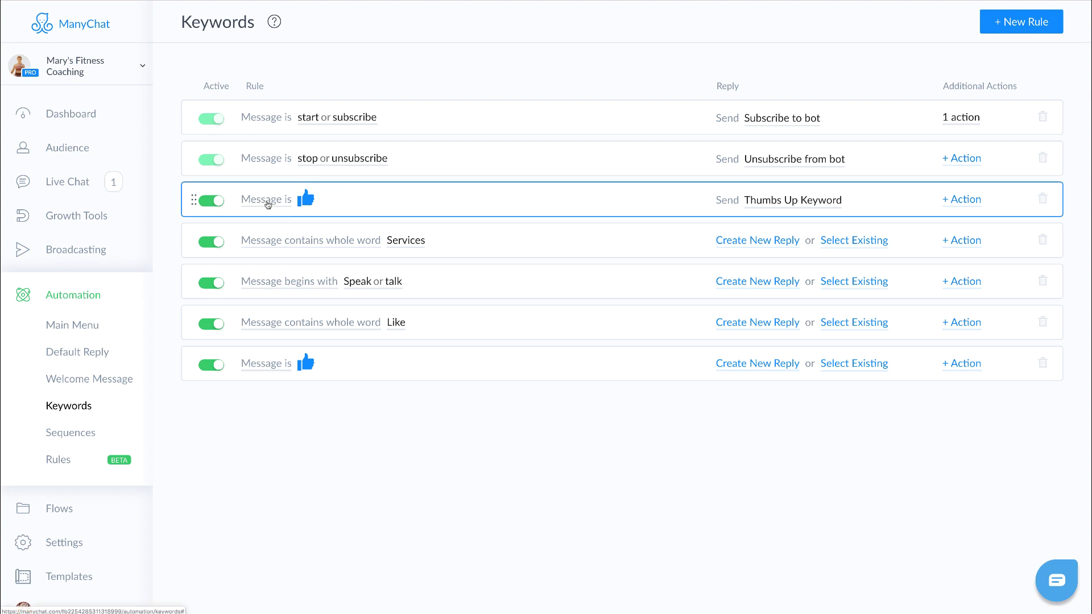
{"action": "left_click", "coordinate": [268, 202]}
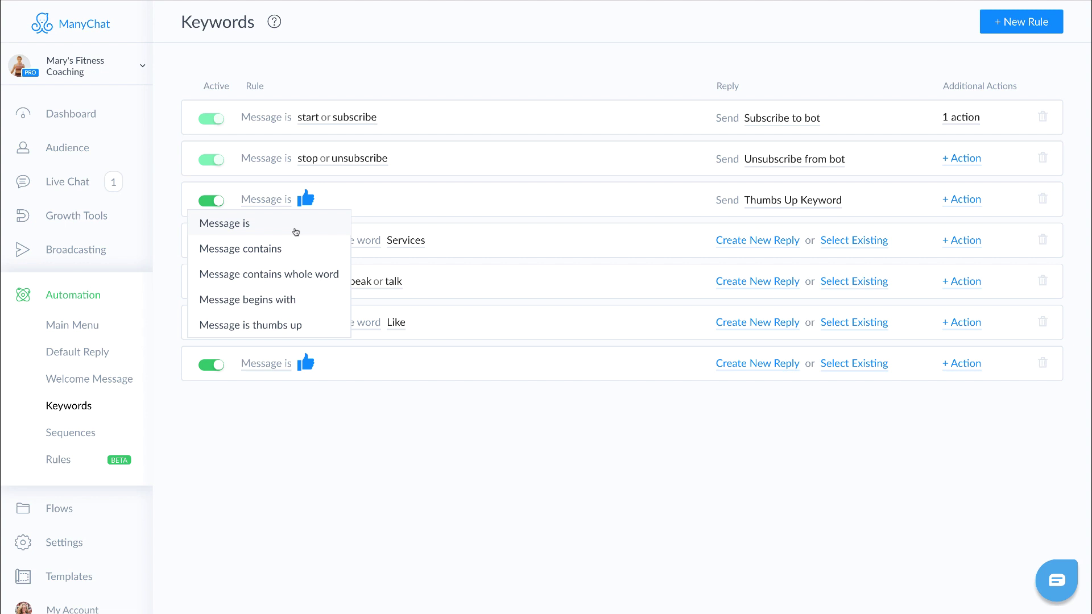
Draft a new keyword rule whose Message is trigger is "talk to a human" in double quotes
{"action": "left_click", "coordinate": [296, 232]}
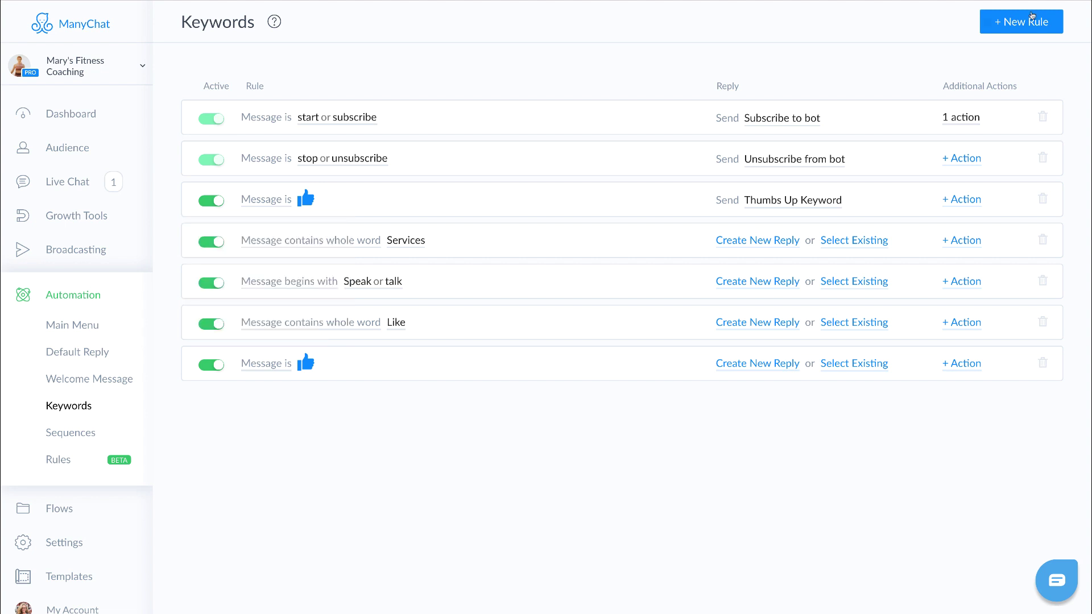
{"action": "left_click", "coordinate": [1007, 23]}
{"action": "type", "text": "talk"}
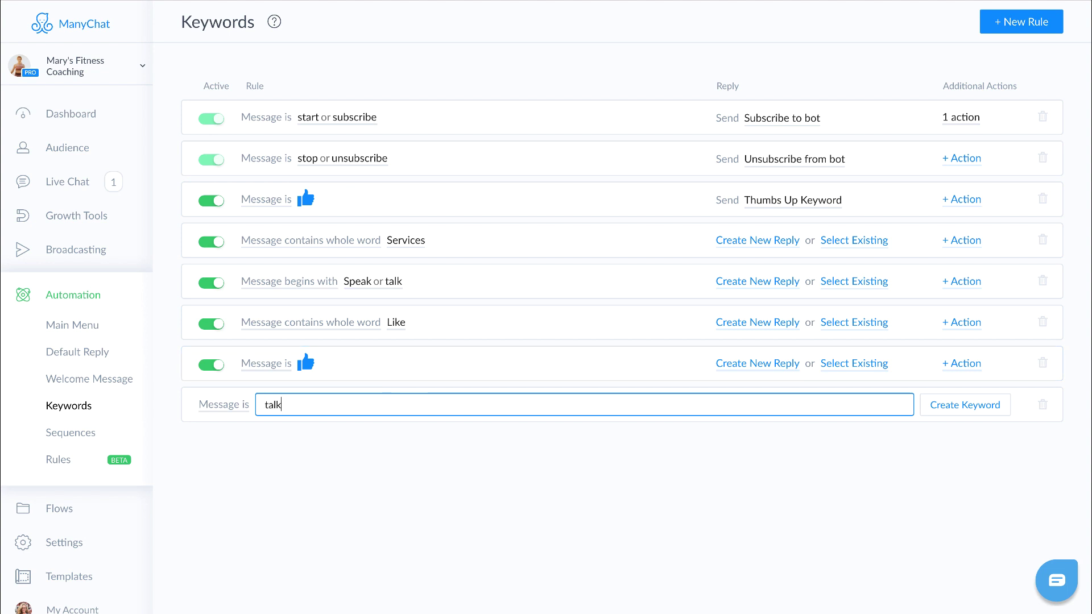
{"action": "type", "text": " to a human"}
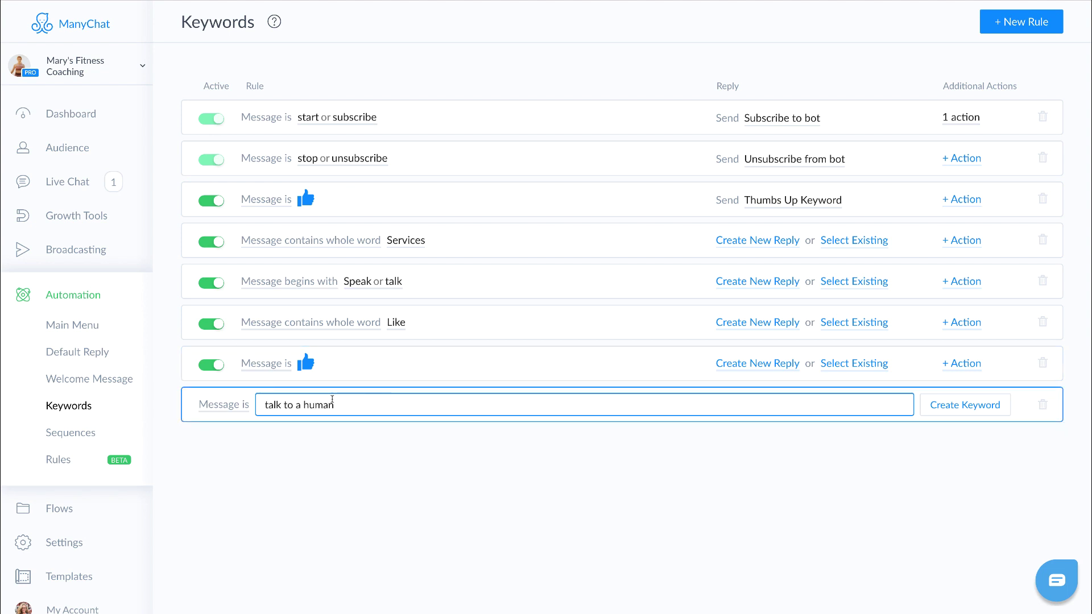
{"action": "key", "text": "Home"}
{"action": "type", "text": "\""}
{"action": "type", "text": "\""}
{"action": "left_click_drag", "start_coordinate": [270, 406], "coordinate": [361, 443]}
{"action": "left_click", "coordinate": [360, 455]}
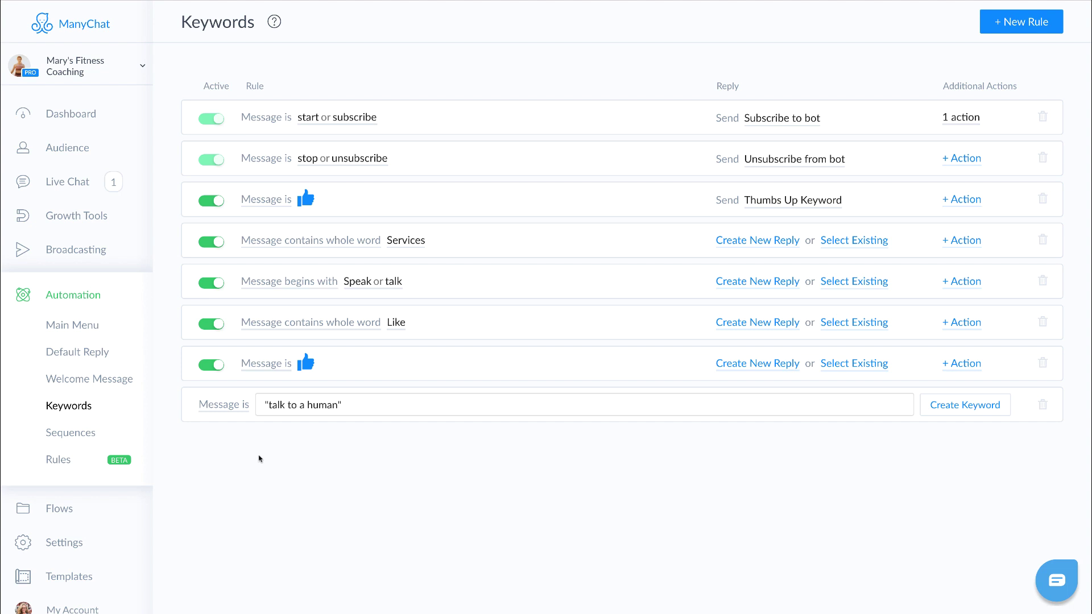
{"action": "left_click", "coordinate": [242, 410]}
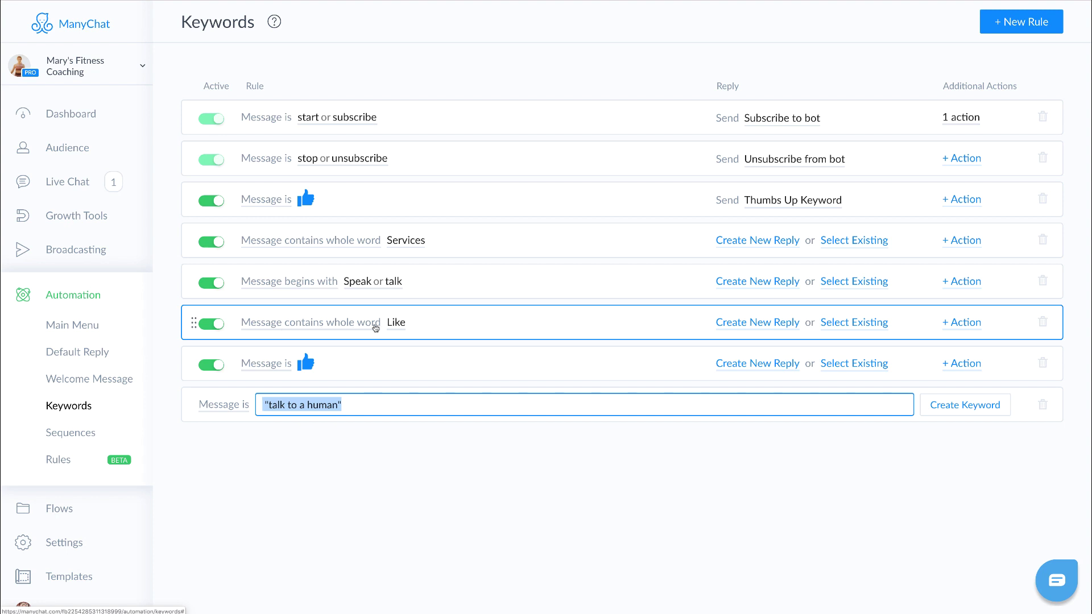
{"action": "left_click", "coordinate": [355, 323]}
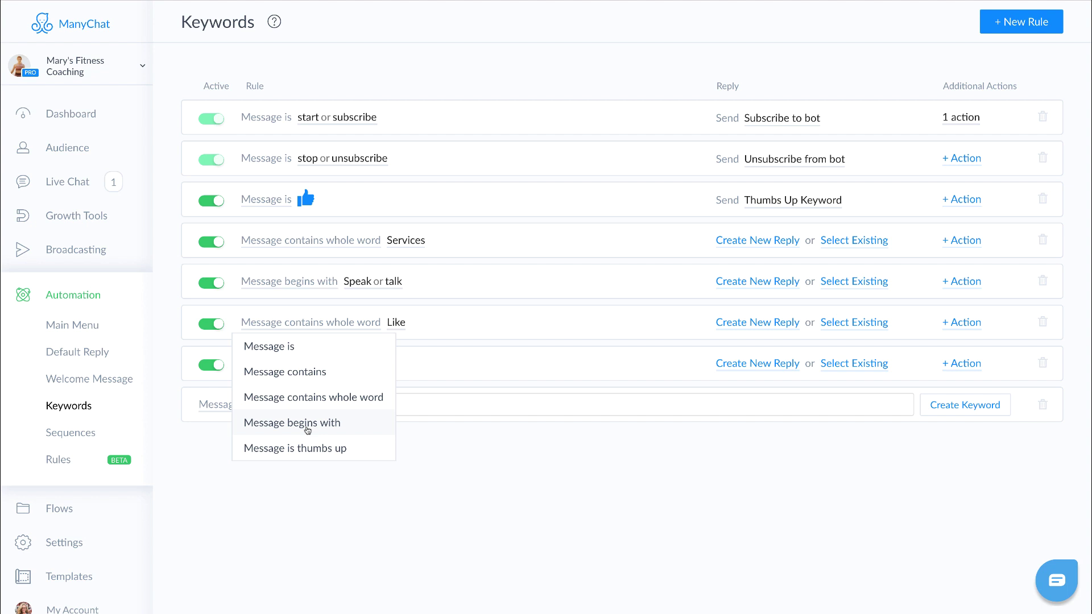
{"action": "left_click", "coordinate": [446, 441]}
{"action": "left_click", "coordinate": [342, 404]}
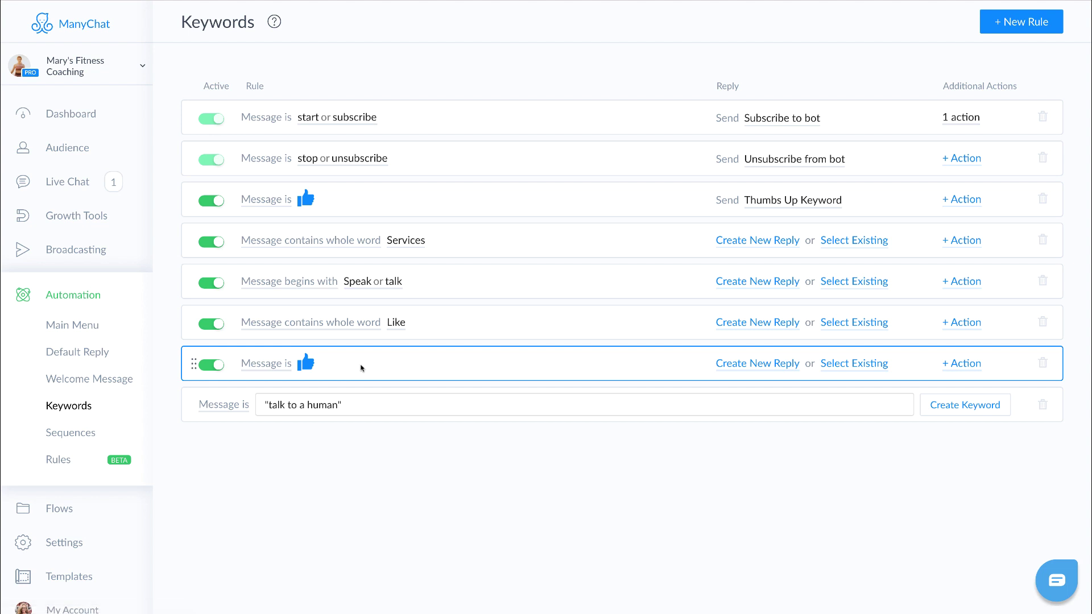
Save the "talk to a human" rule and create a second exact-match rule, "Talk to Mary"
{"action": "left_click", "coordinate": [941, 406]}
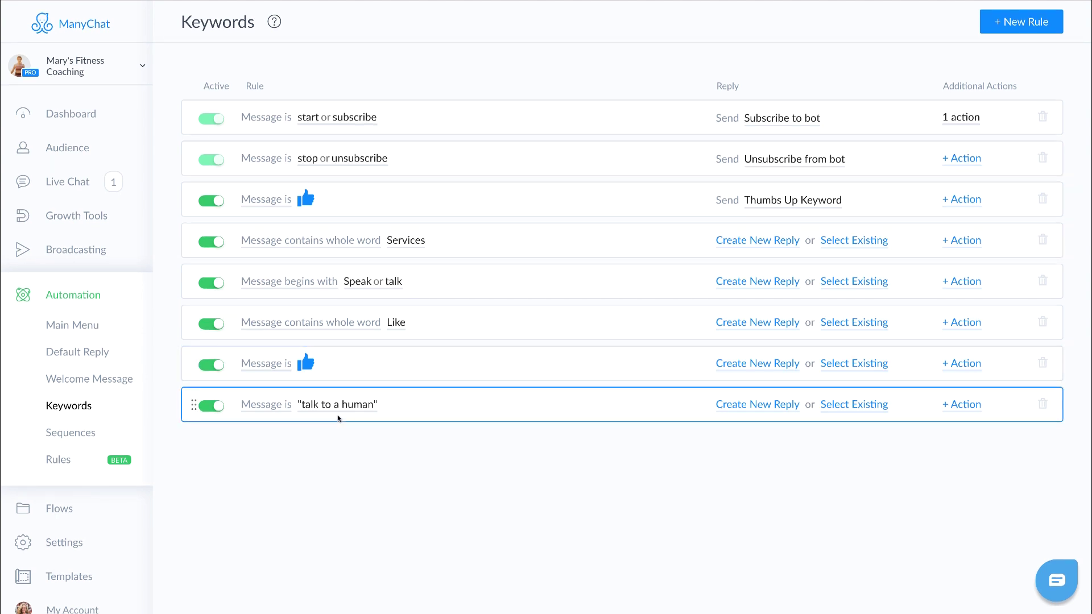
{"action": "left_click", "coordinate": [993, 20]}
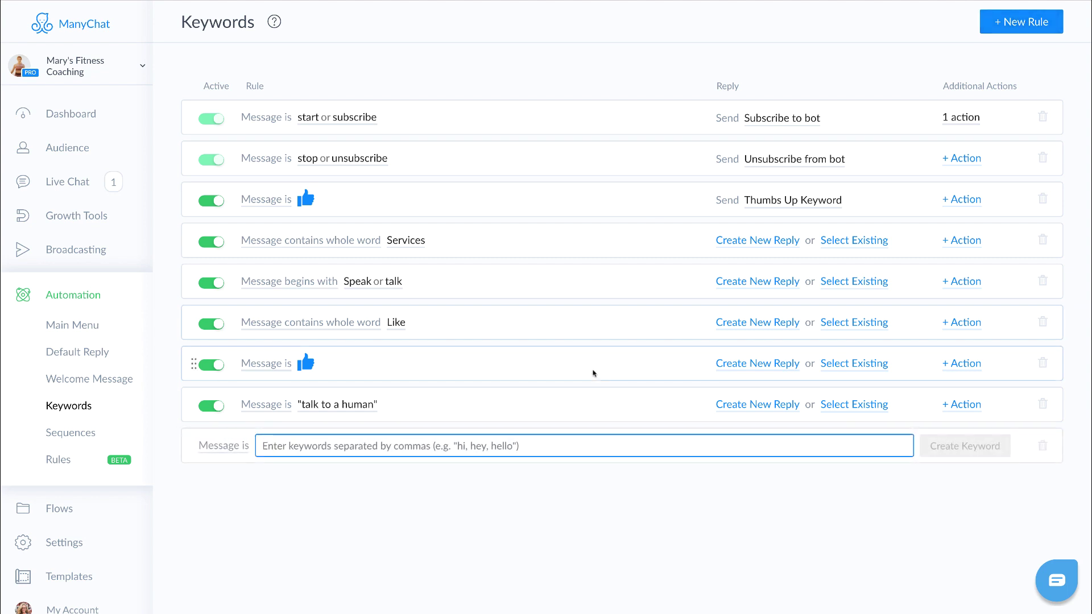
{"action": "type", "text": "\""}
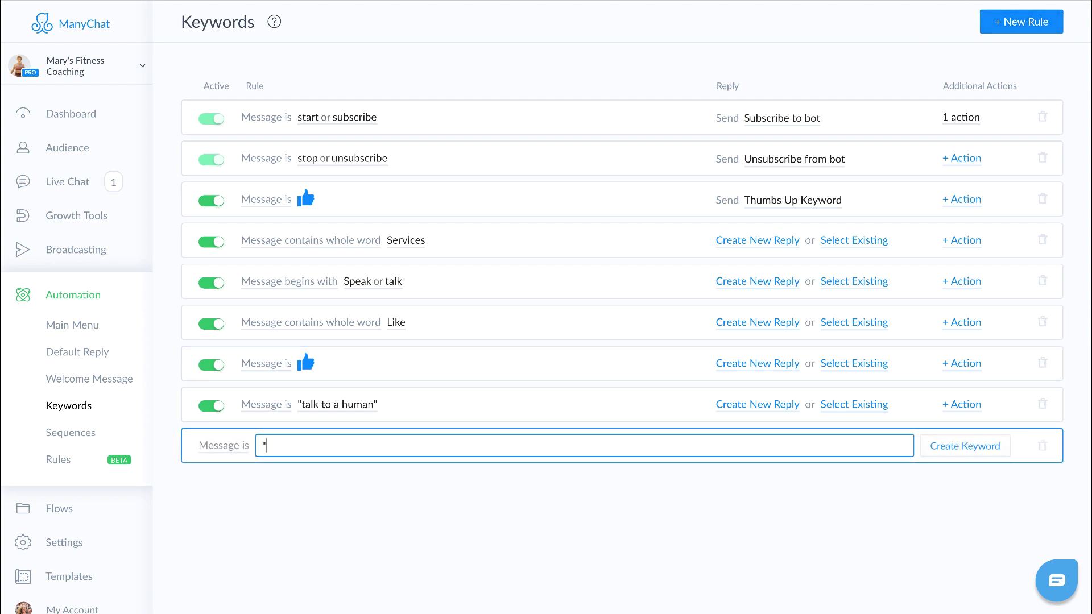
{"action": "type", "text": "Talk"}
{"action": "type", "text": " to <ay"}
{"action": "key", "text": "BackSpace"}
{"action": "key", "text": "BackSpace"}
{"action": "type", "text": "Mary\""}
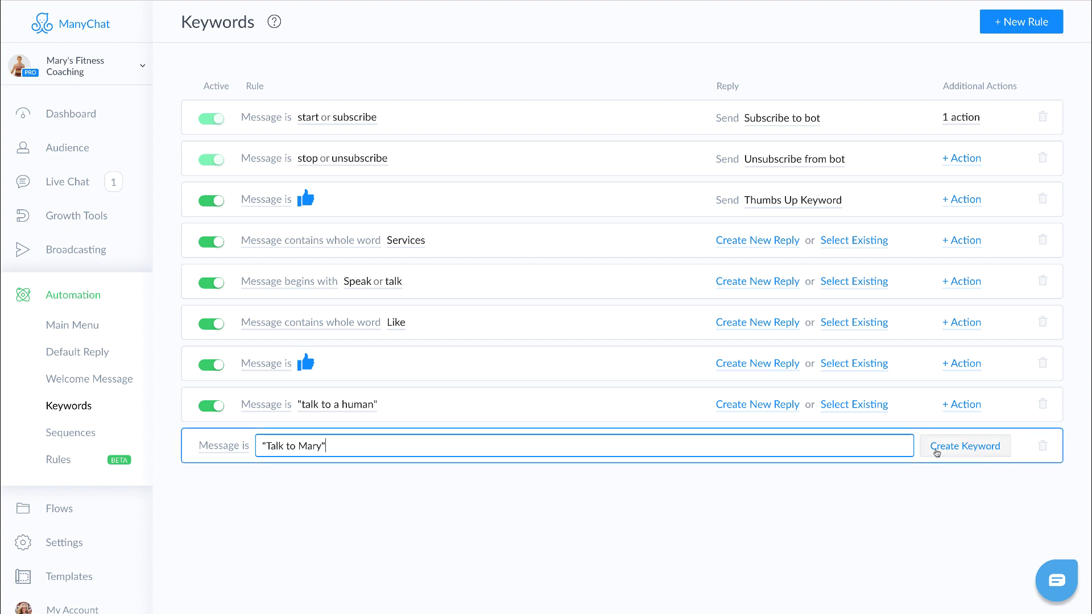
{"action": "left_click", "coordinate": [971, 449]}
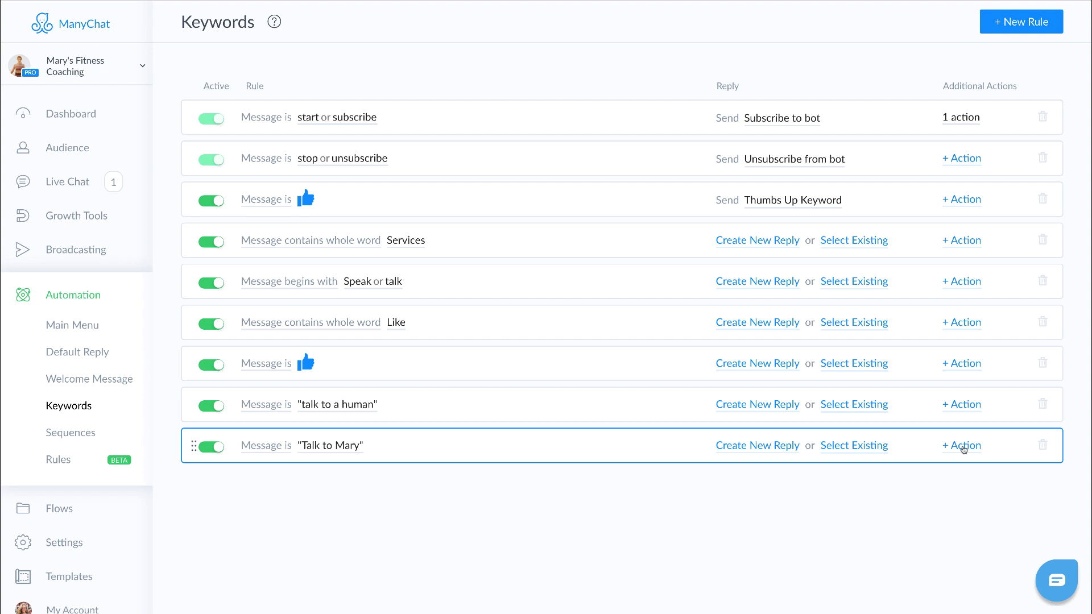
Add Mark conversation as Open and Notify Admins actions to the Talk to Mary rule
{"action": "left_click", "coordinate": [964, 447]}
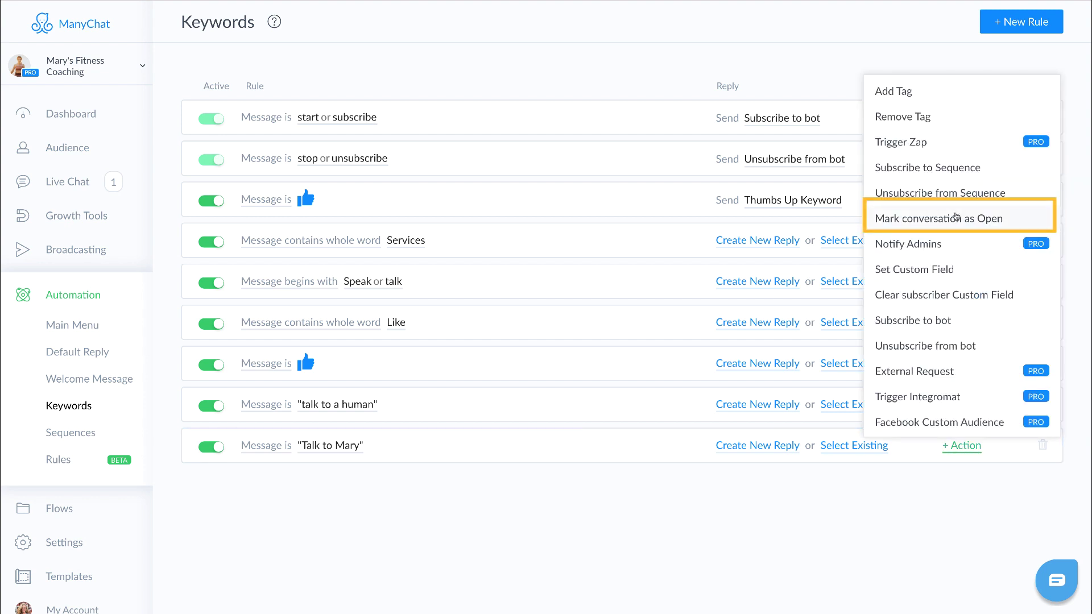
{"action": "left_click", "coordinate": [995, 226]}
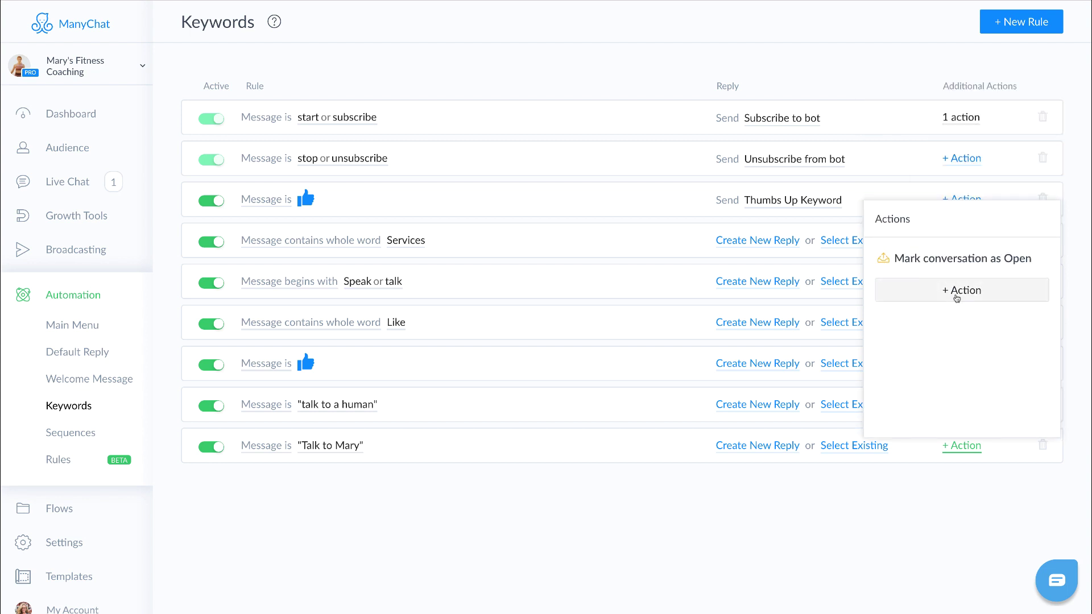
{"action": "left_click", "coordinate": [958, 297]}
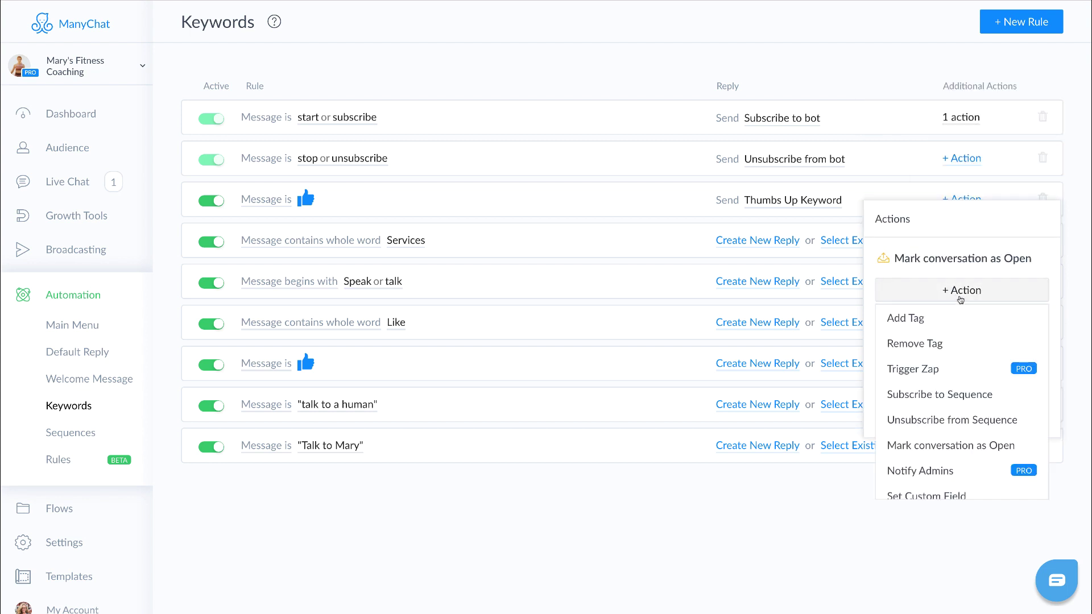
{"action": "left_click", "coordinate": [946, 470]}
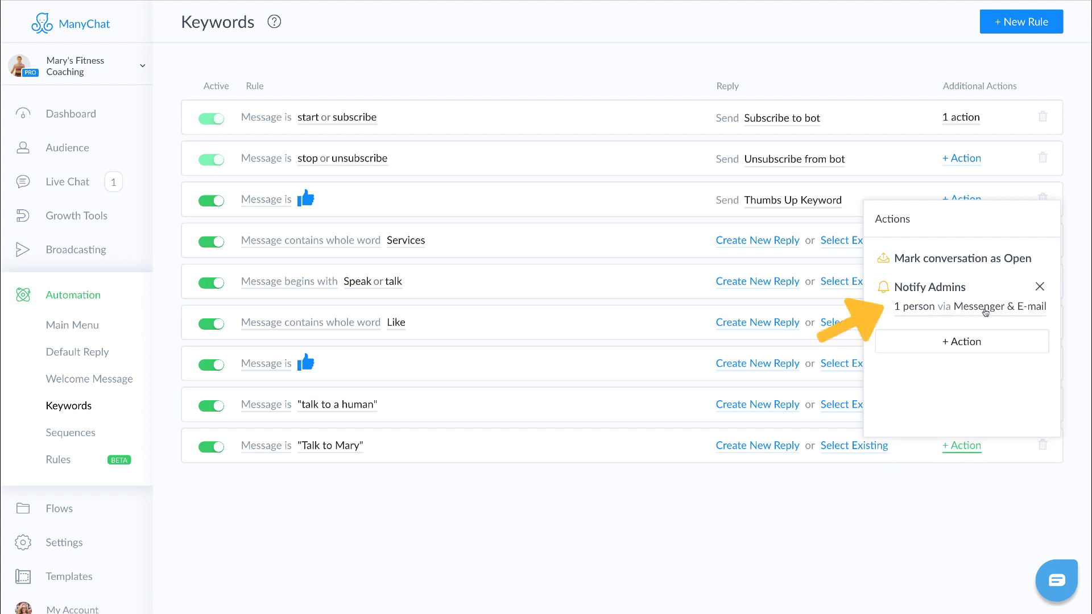
Change the admin notification text to 'would like to talk to Mary.' and close the settings
{"action": "left_click", "coordinate": [983, 312]}
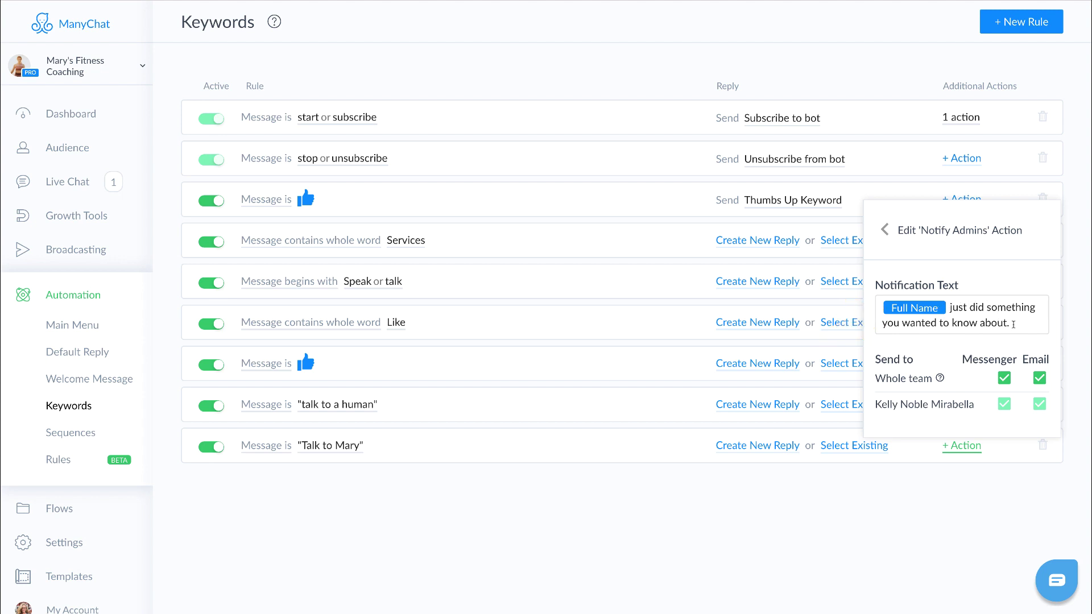
{"action": "left_click_drag", "start_coordinate": [1012, 323], "coordinate": [948, 307]}
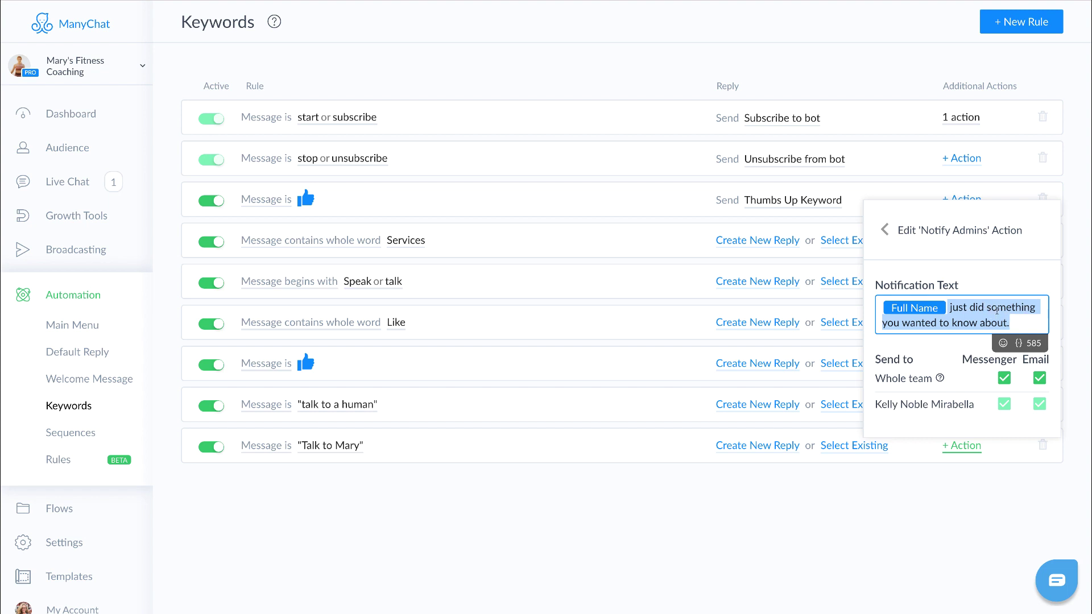
{"action": "type", "text": "wou"}
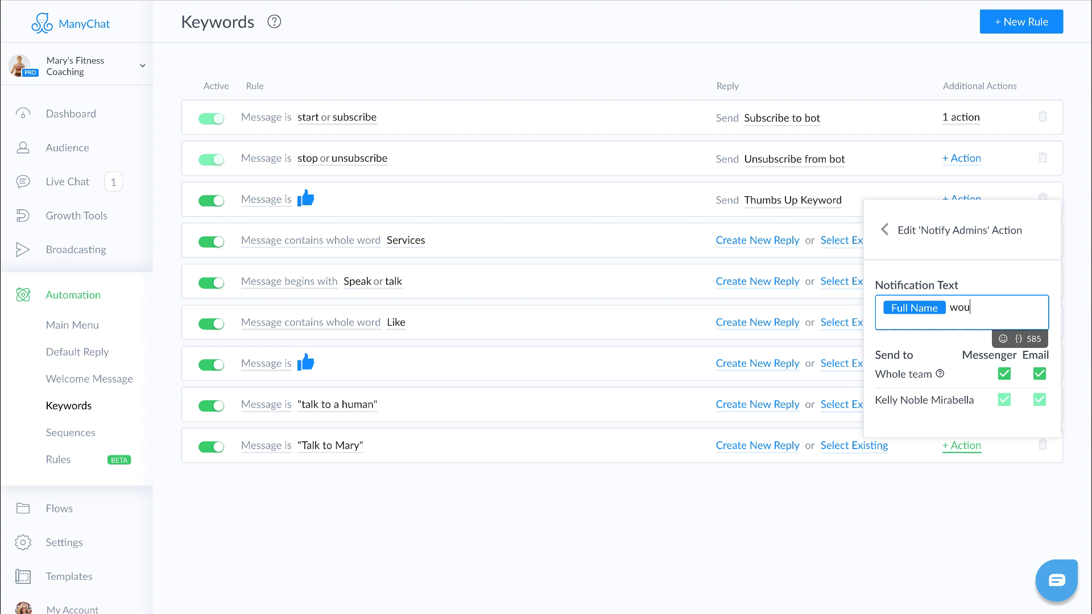
{"action": "type", "text": "ld like to talk to Mary."}
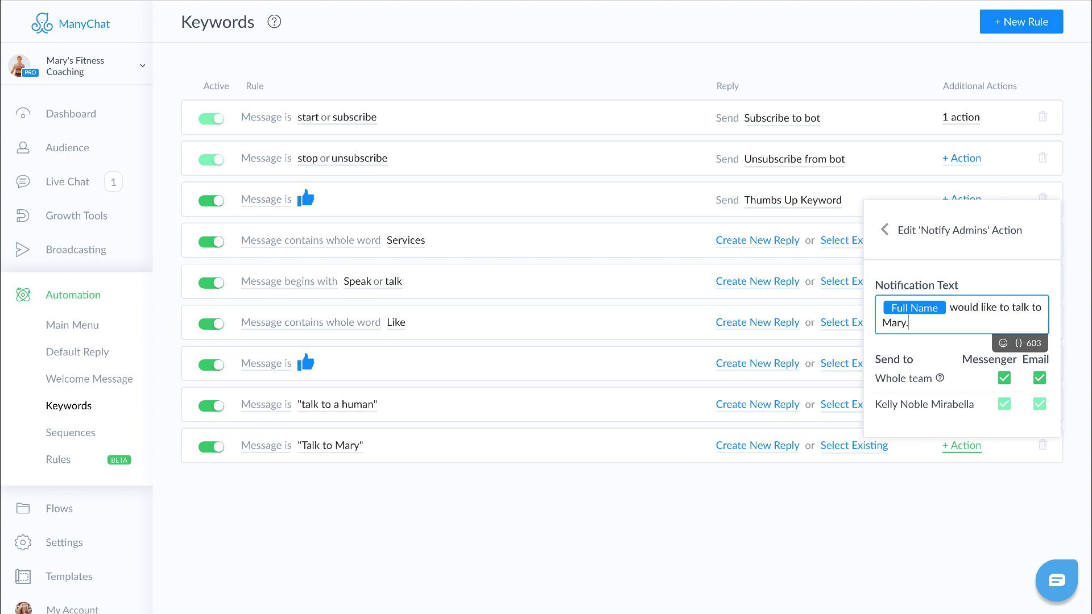
{"action": "left_click", "coordinate": [944, 553]}
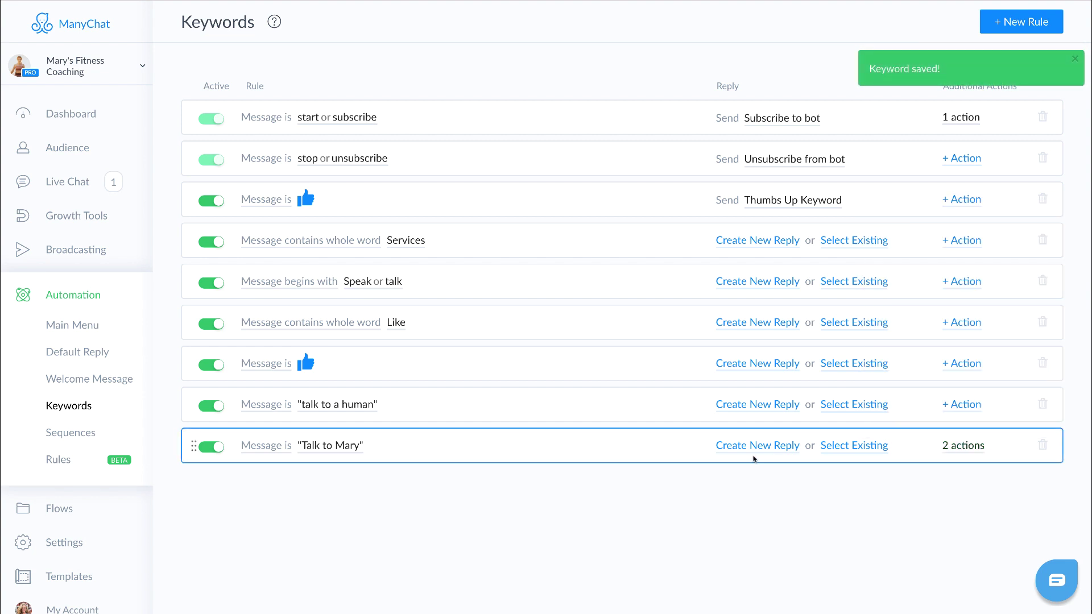
Create and publish a reply with the message 'Mary will be with you in just a moment.'
{"action": "left_click", "coordinate": [736, 447]}
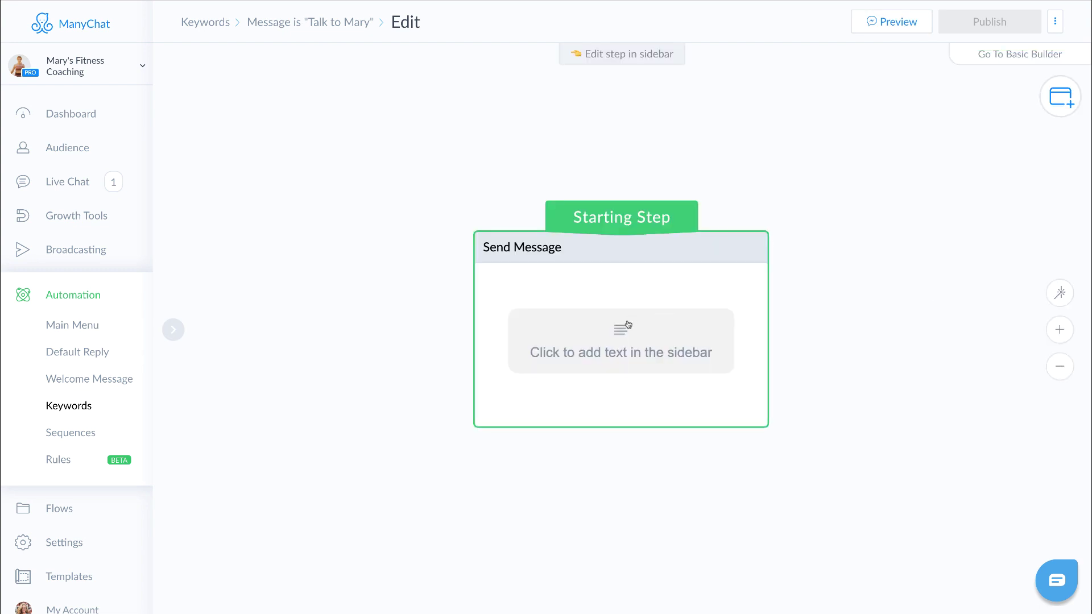
{"action": "left_click", "coordinate": [628, 325]}
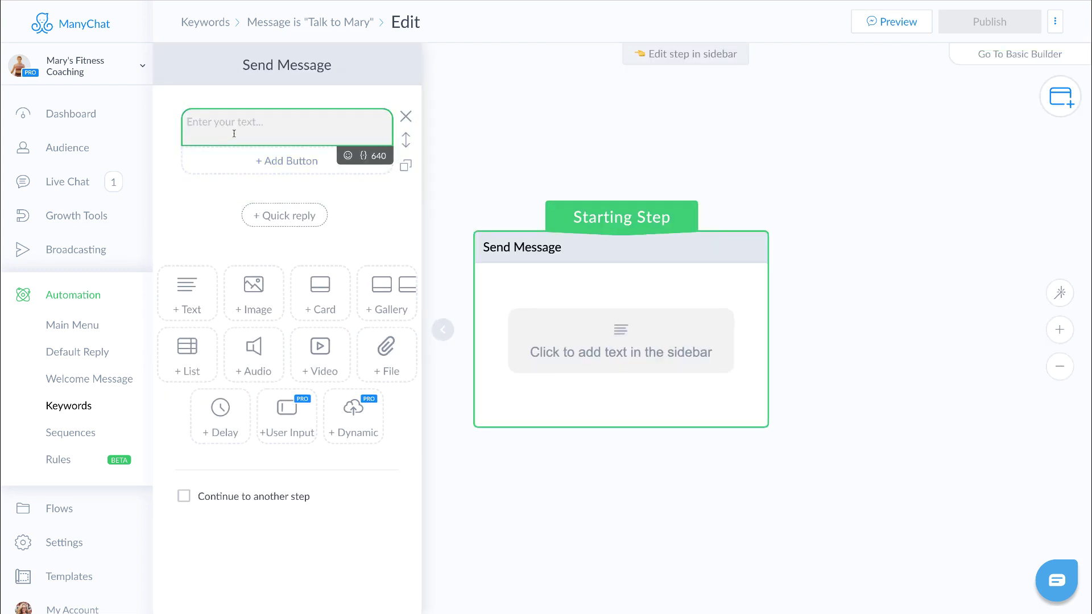
{"action": "type", "text": "Mary will be with you "}
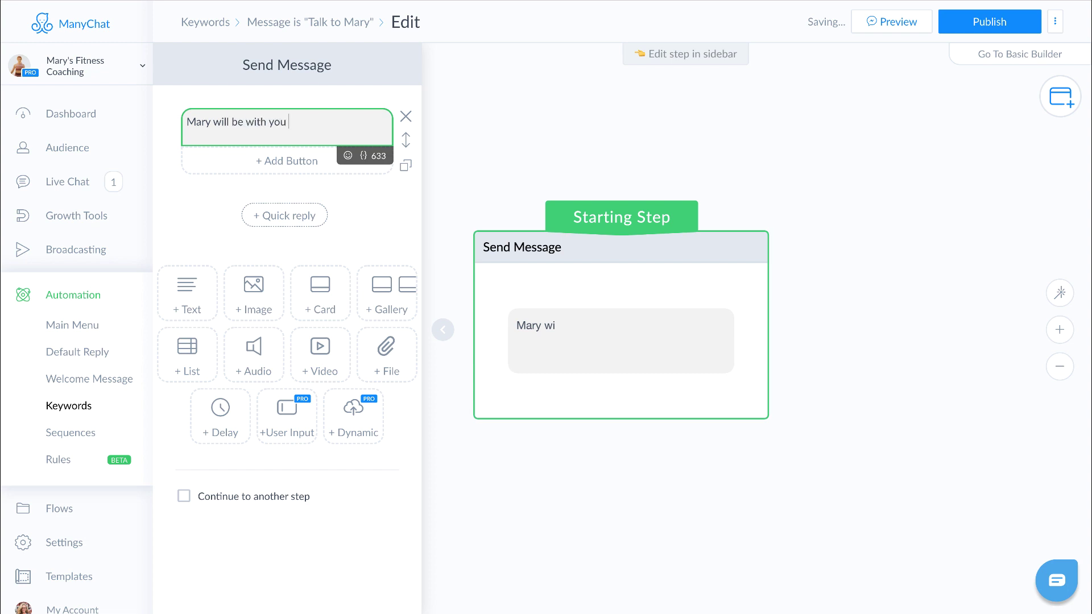
{"action": "type", "text": "in just a moment."}
{"action": "left_click", "coordinate": [988, 28]}
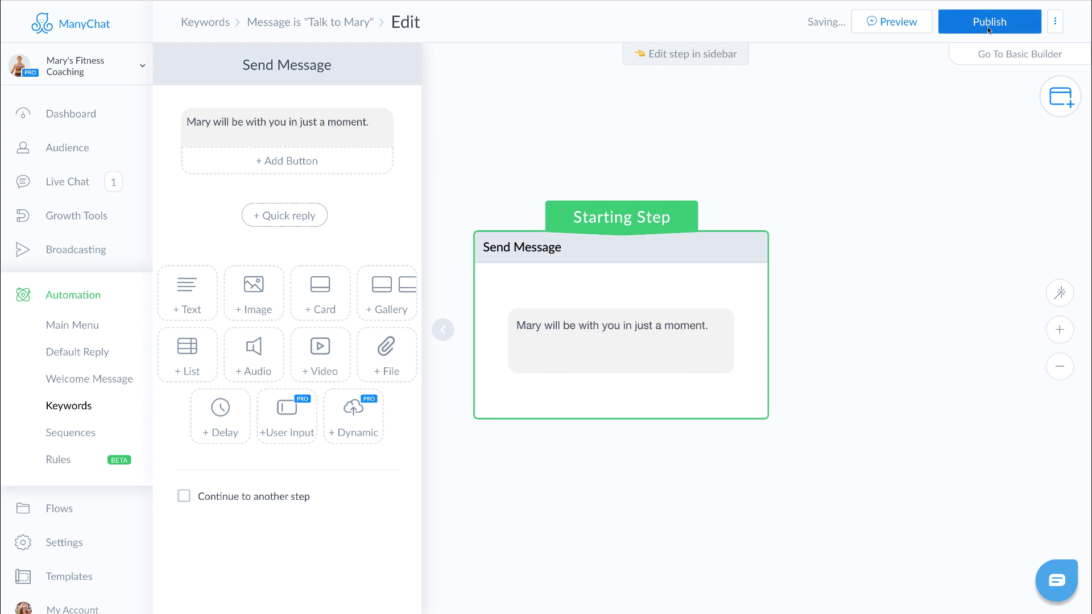